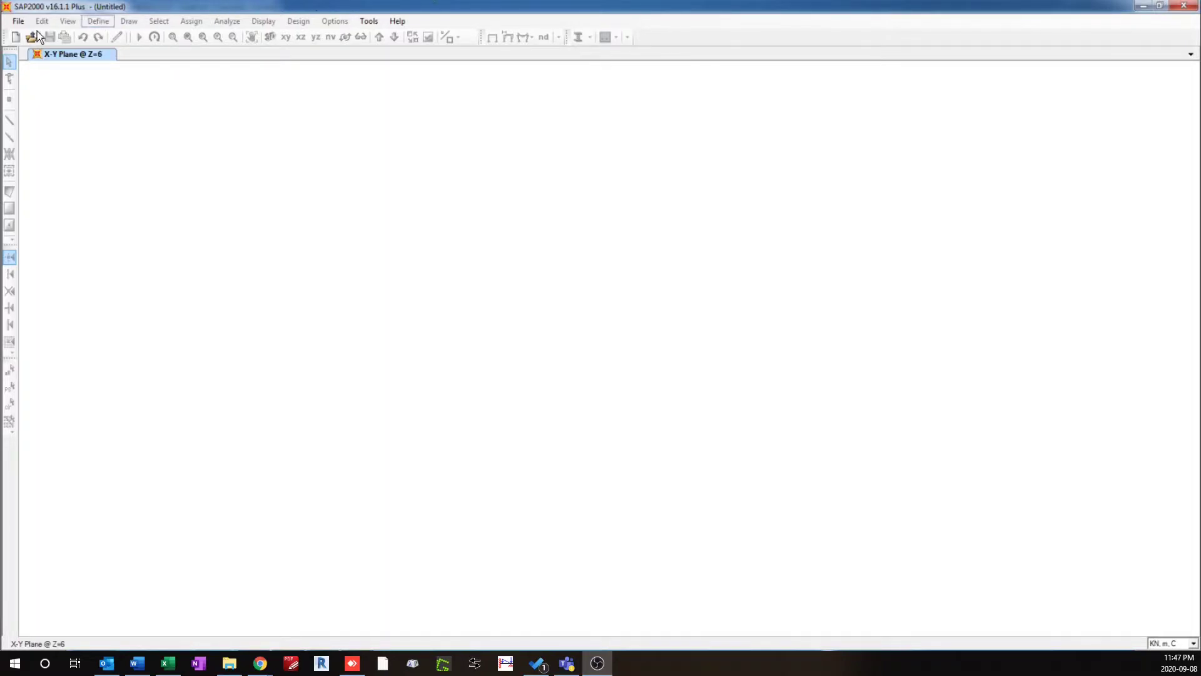
# Create a Grid Only model with 3 grid lines each in X, Y and Z, spaced 6, 6 and 3 m.
pyautogui.click(19, 23)
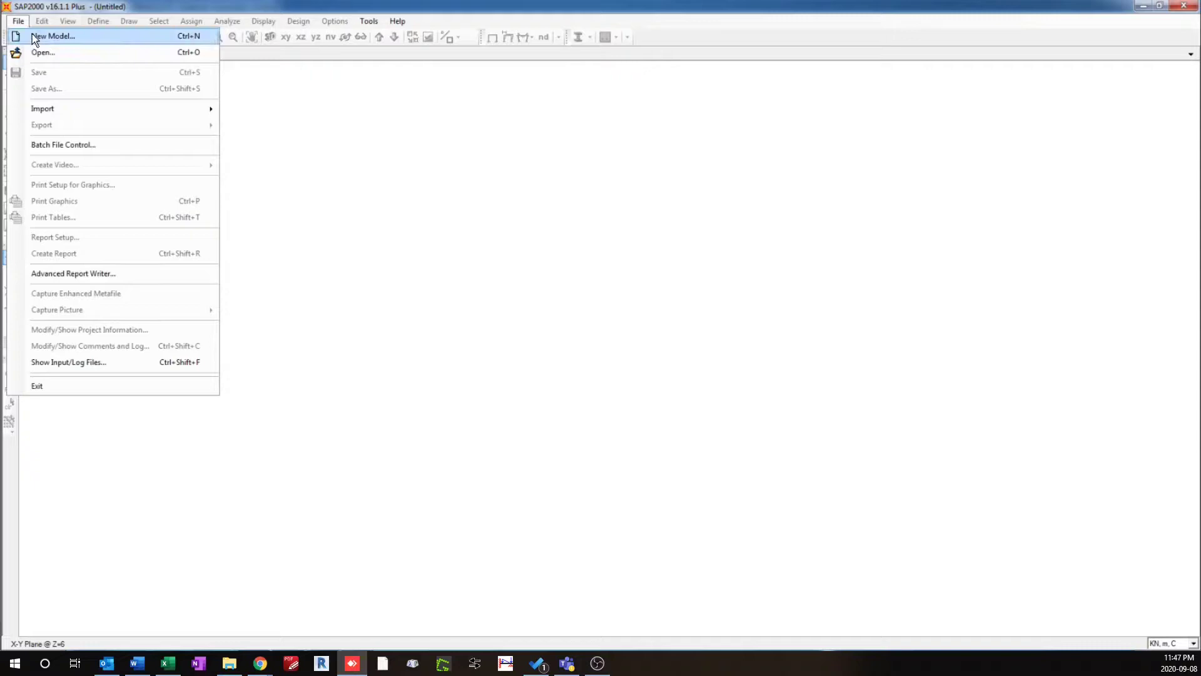
pyautogui.click(32, 36)
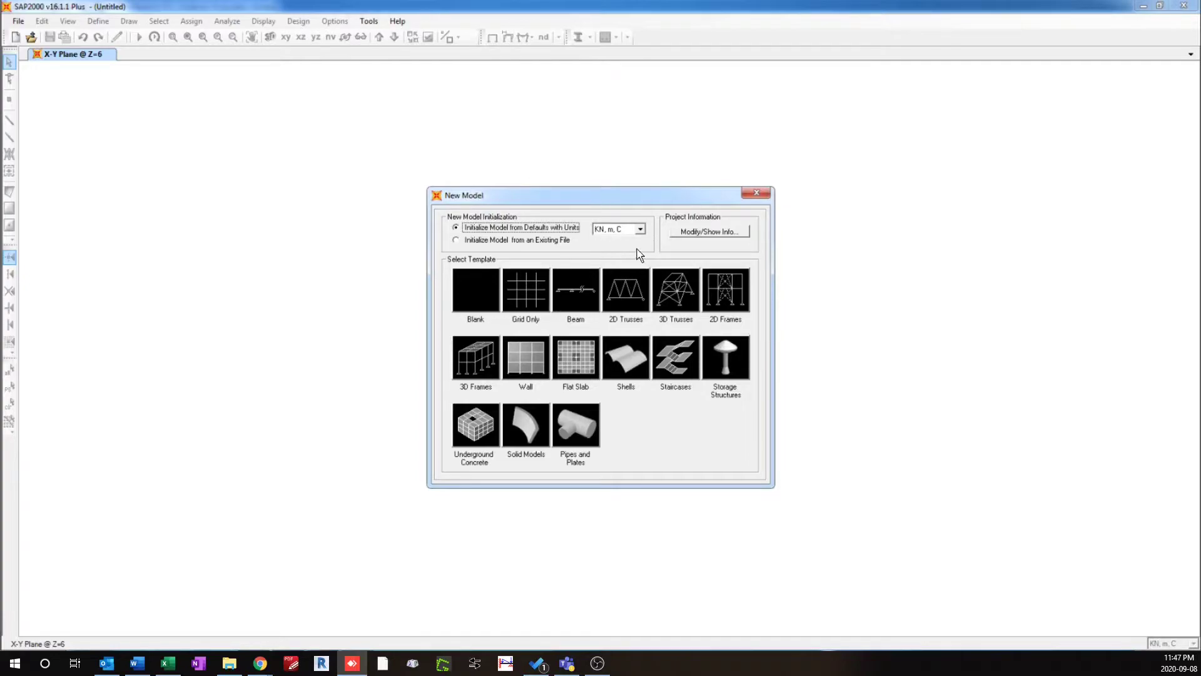
pyautogui.click(528, 291)
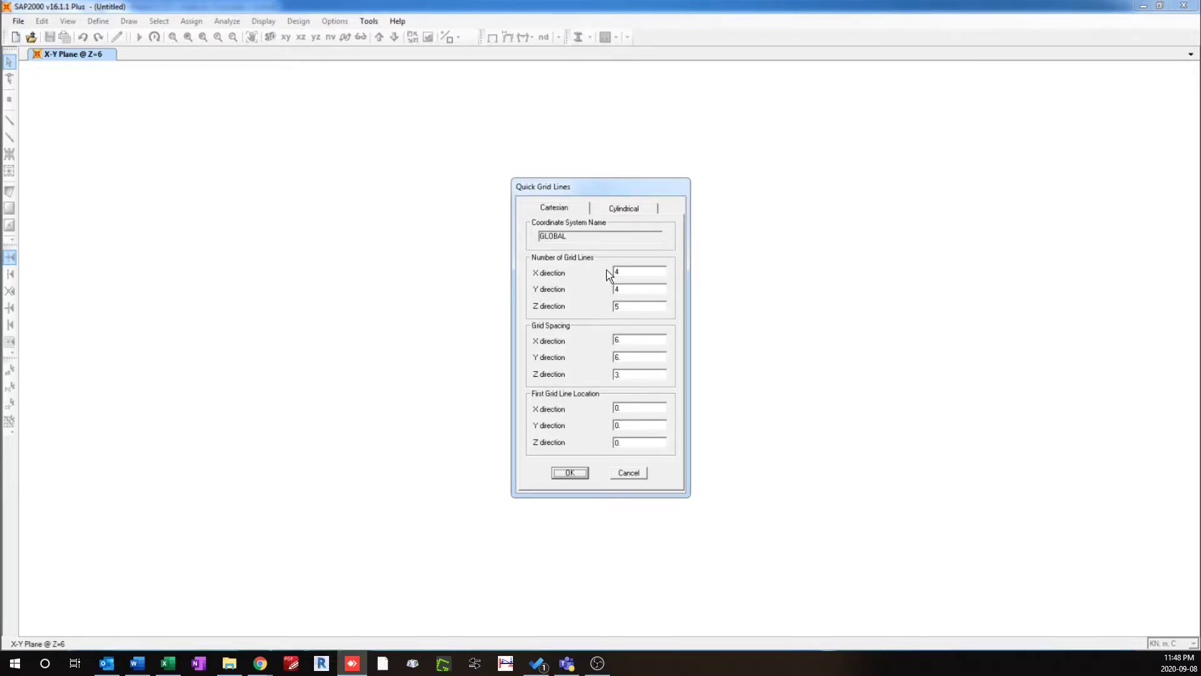
pyautogui.doubleClick(625, 268)
pyautogui.doubleClick(634, 289)
pyautogui.write('3')
pyautogui.doubleClick(635, 307)
pyautogui.write('3')
pyautogui.click(571, 473)
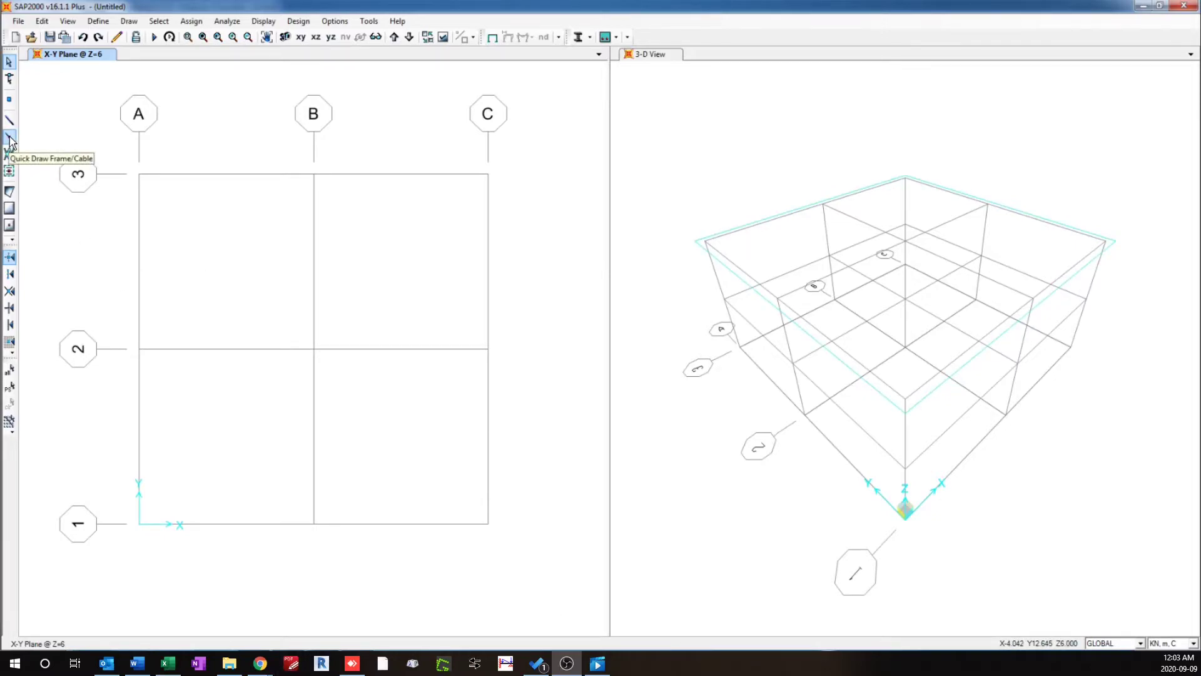
# Activate Quick Draw Frame/Cable/Tendon for straight FSEC1 frames.
pyautogui.click(129, 21)
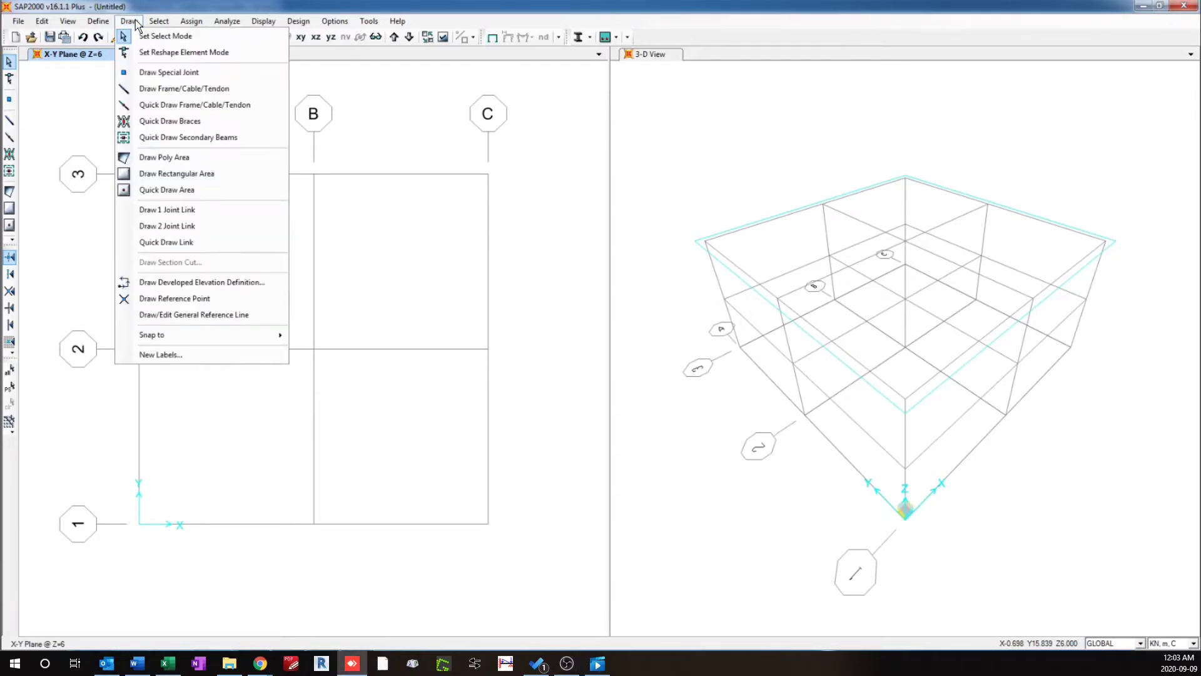
pyautogui.click(184, 106)
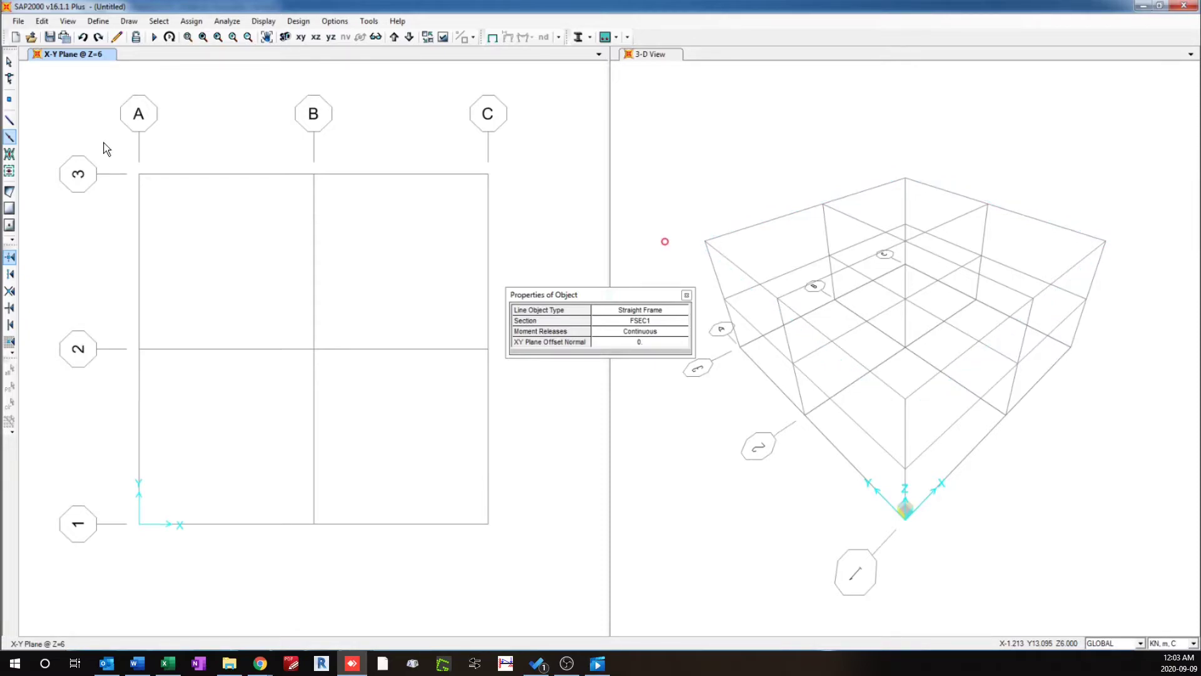
# Window-draw FSEC1 beams around the four Z=6 bays: A–B and B–C between lines 1–2 and 2–3.
pyautogui.moveTo(104, 142); pyautogui.dragTo(337, 381)
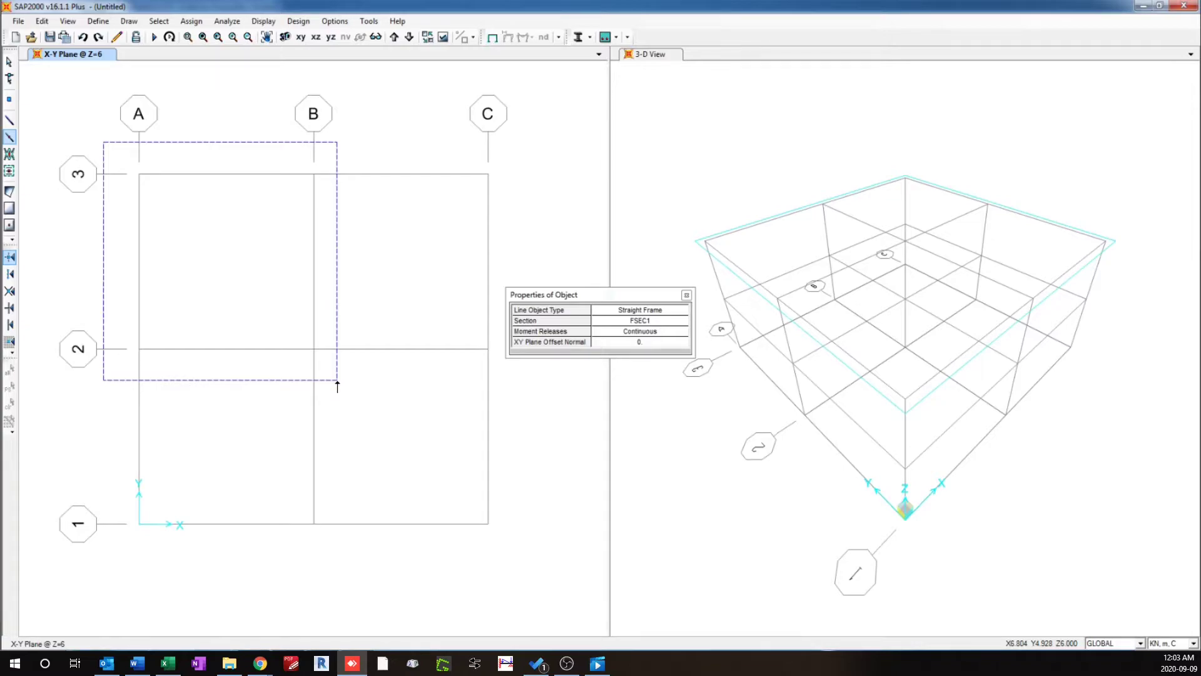
pyautogui.moveTo(338, 381); pyautogui.dragTo(336, 382)
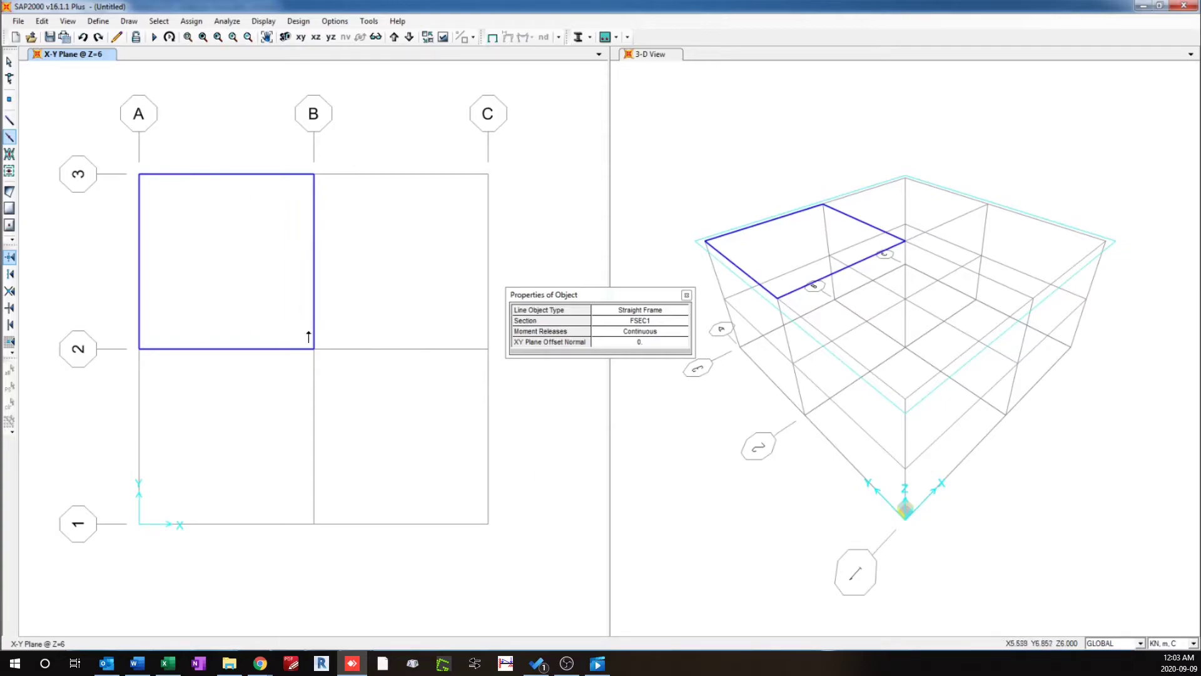
pyautogui.scroll(2, 310, 333)
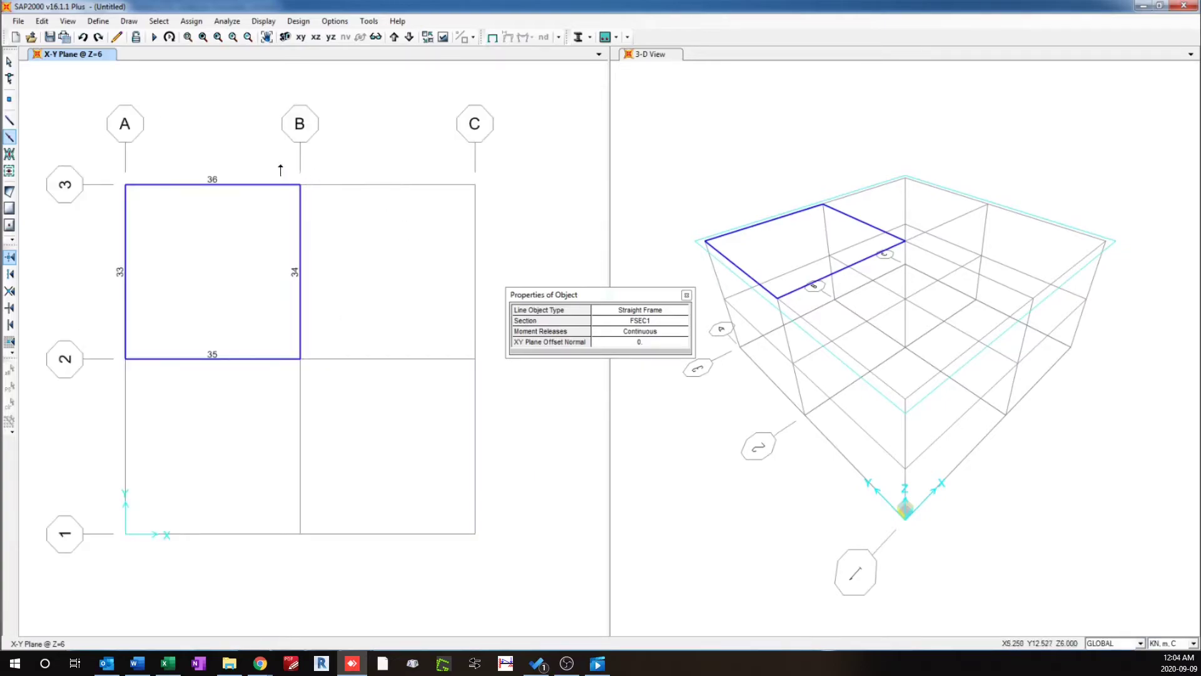
pyautogui.moveTo(280, 161); pyautogui.dragTo(492, 389)
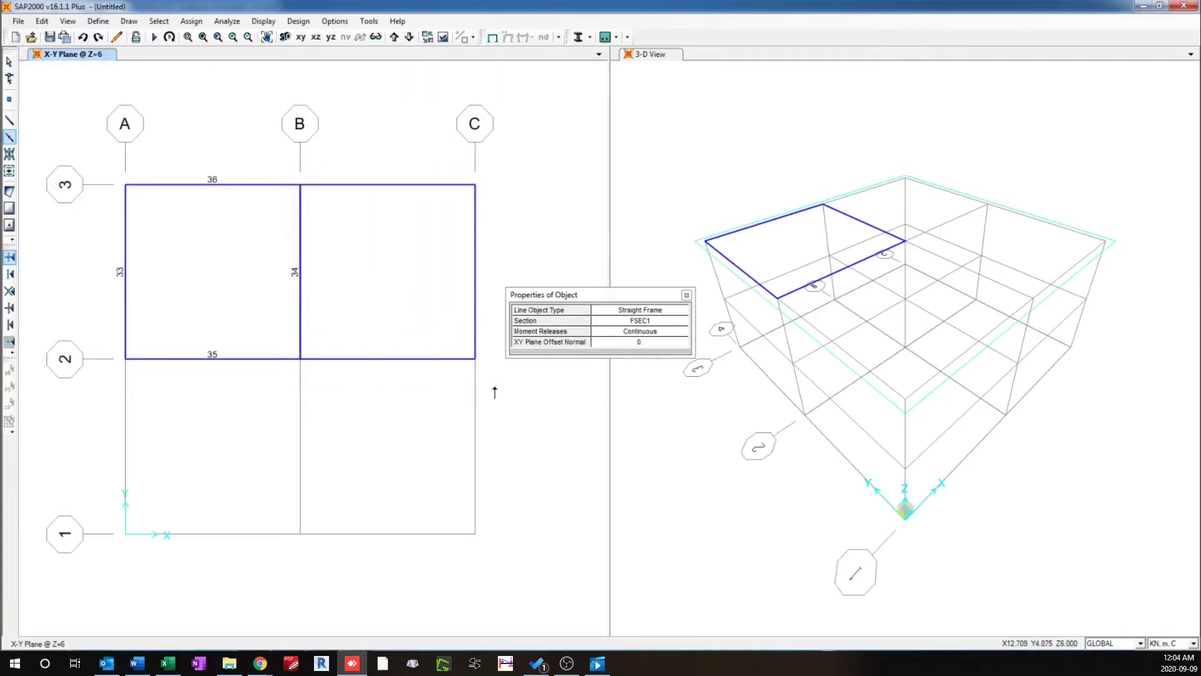
pyautogui.moveTo(97, 332); pyautogui.dragTo(347, 588)
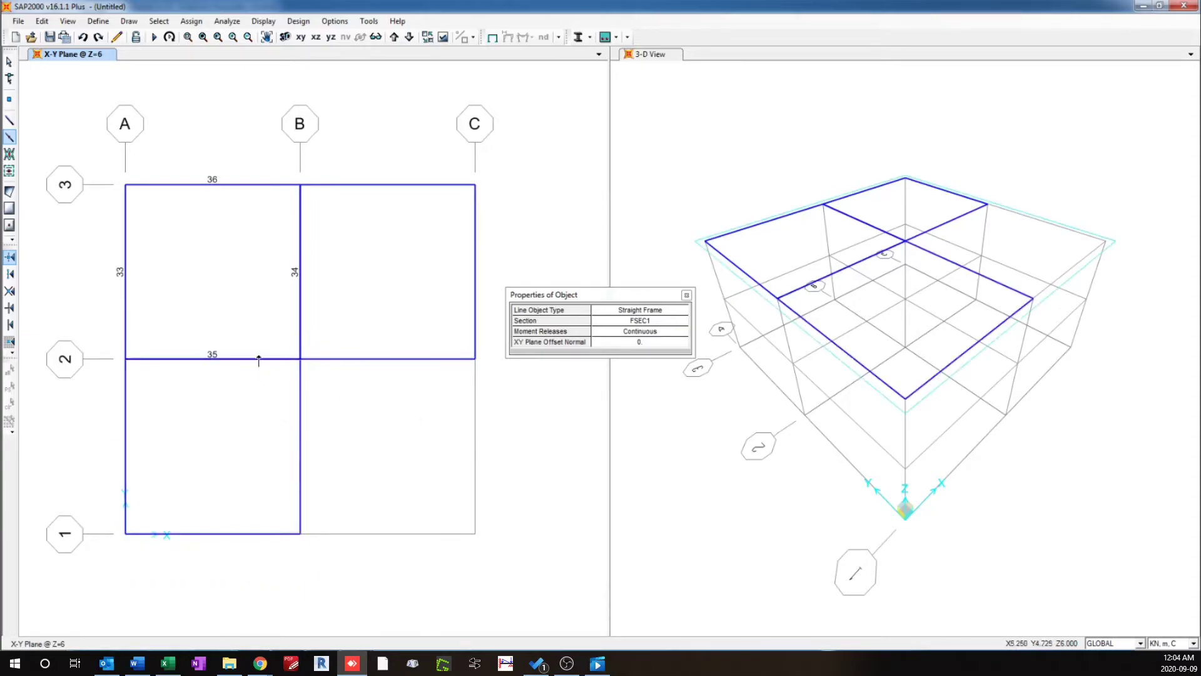
pyautogui.moveTo(255, 336); pyautogui.dragTo(509, 607)
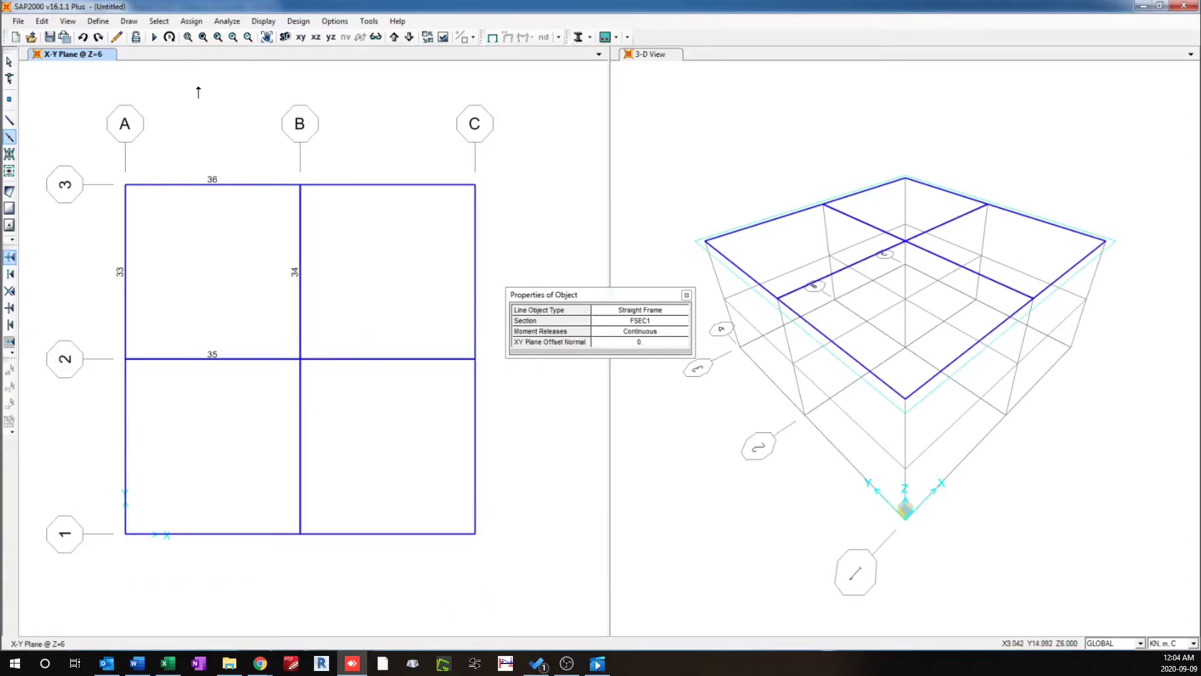
# Switch the plan view to Z=3 and window-draw FSEC1 beams over every grid line there.
pyautogui.click(69, 21)
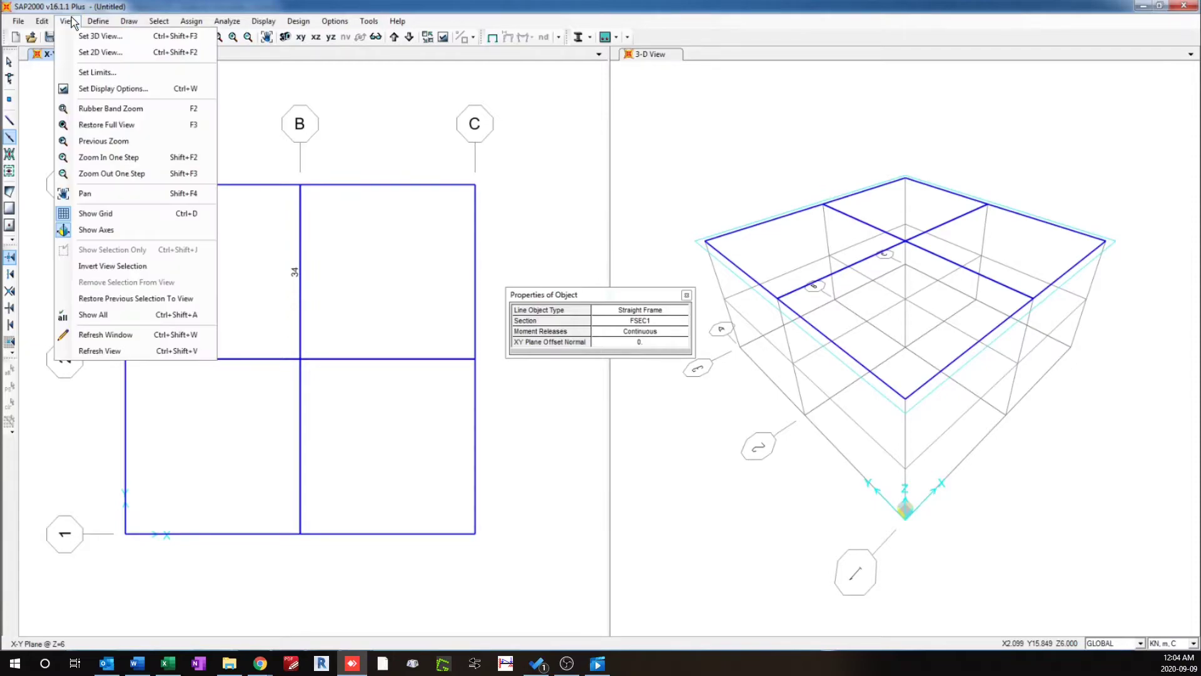
pyautogui.click(97, 52)
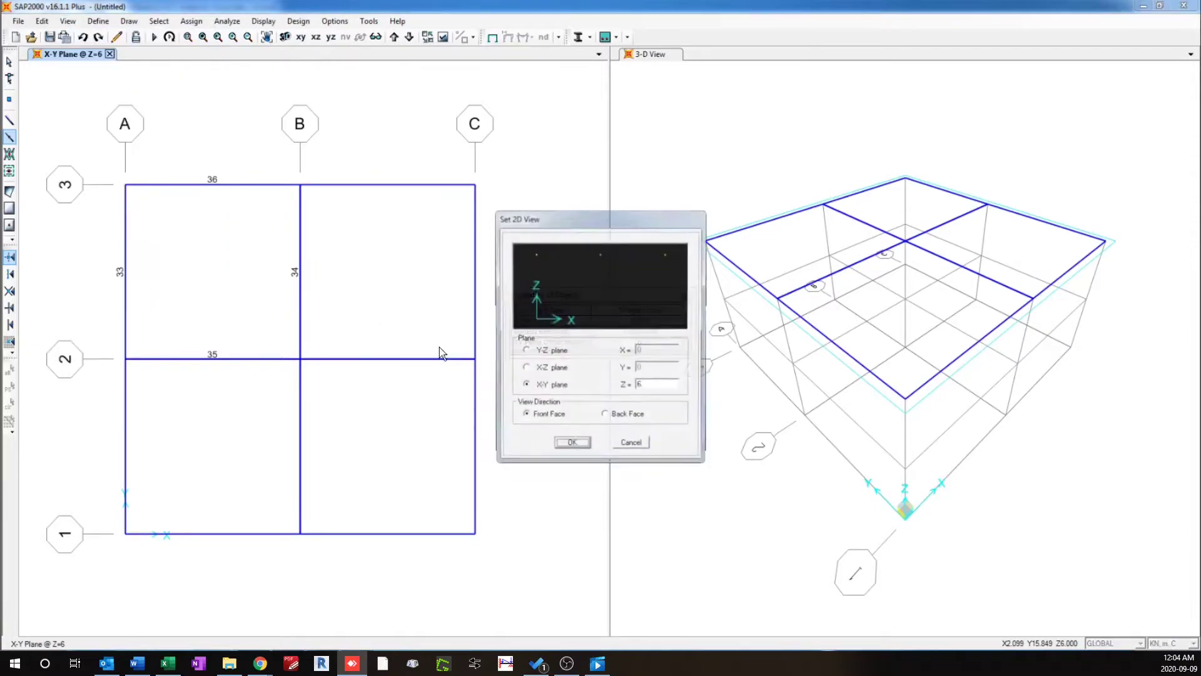
pyautogui.doubleClick(652, 384)
pyautogui.write('3')
pyautogui.press('Return')
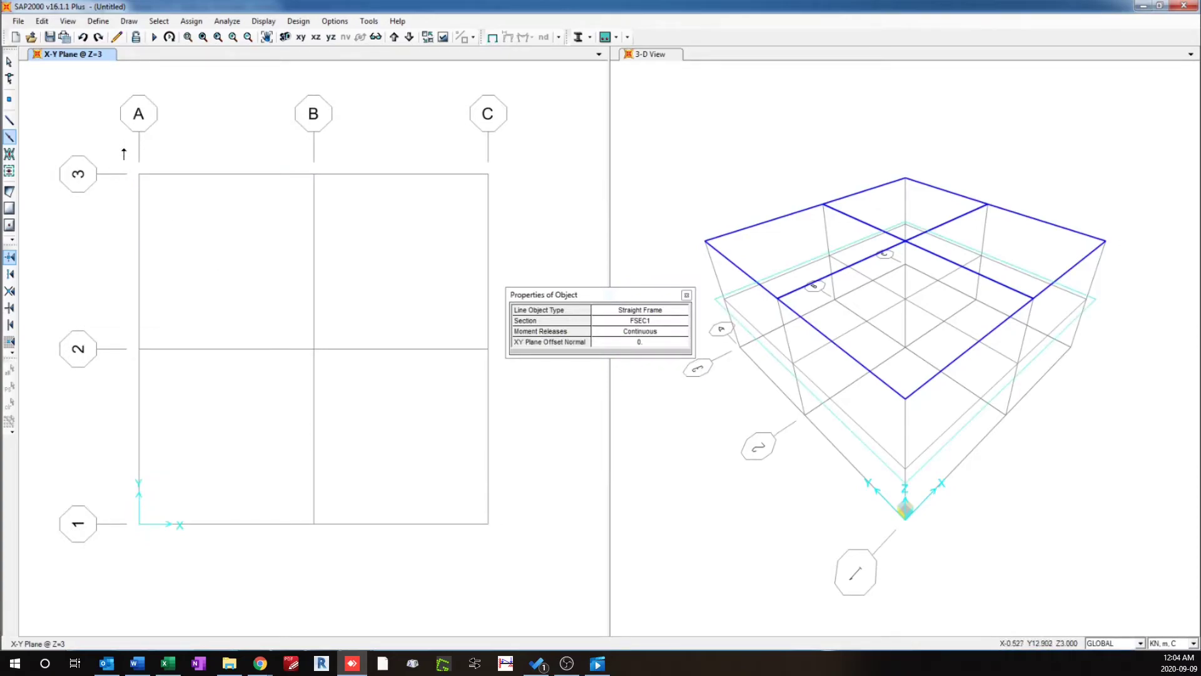
pyautogui.moveTo(122, 149); pyautogui.dragTo(531, 569)
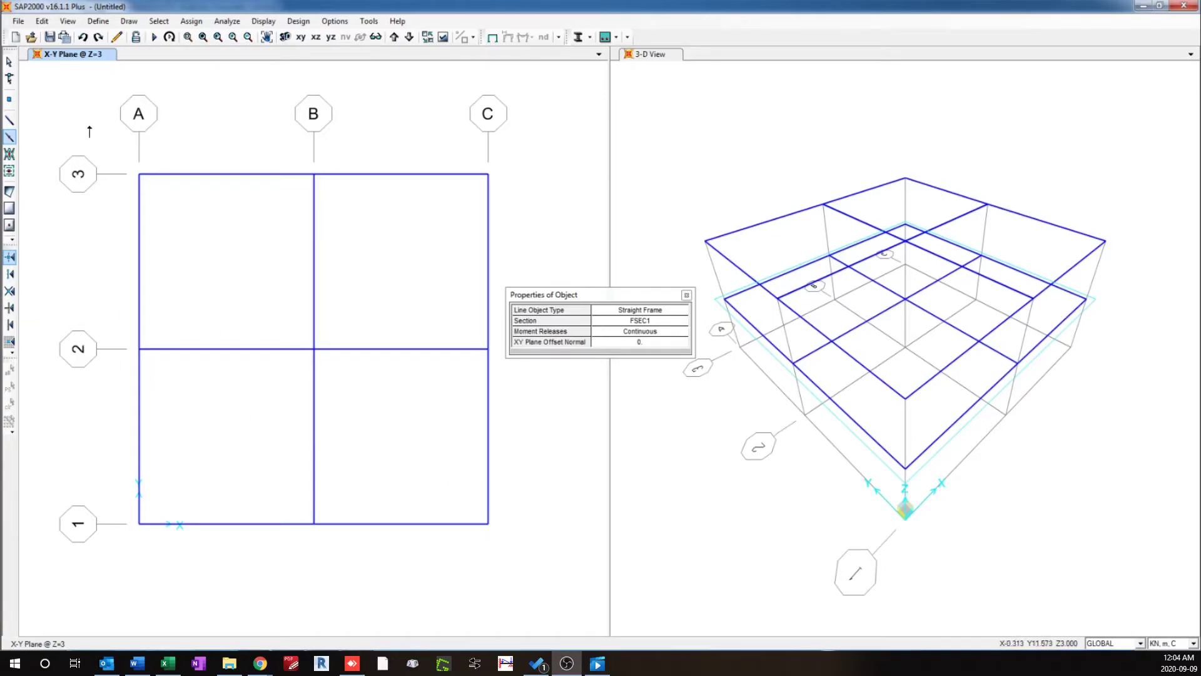
# Switch to the X-Z elevation at Y=0 and window-draw columns on its grid lines.
pyautogui.click(67, 21)
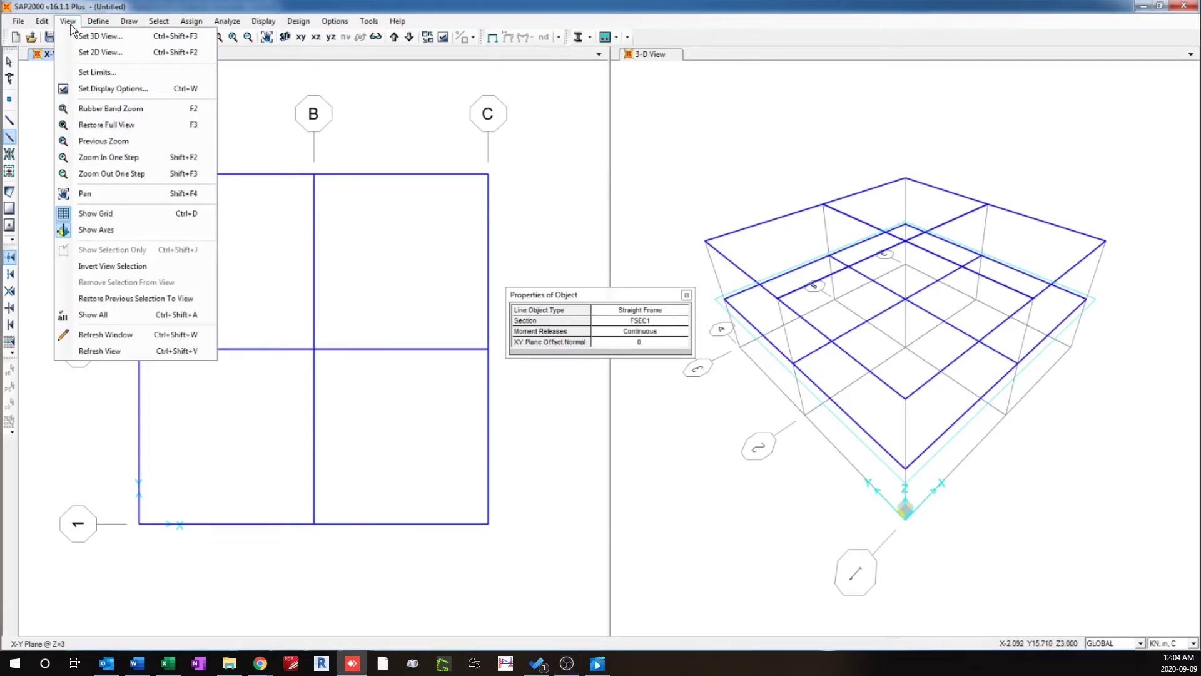
pyautogui.click(87, 54)
pyautogui.click(542, 368)
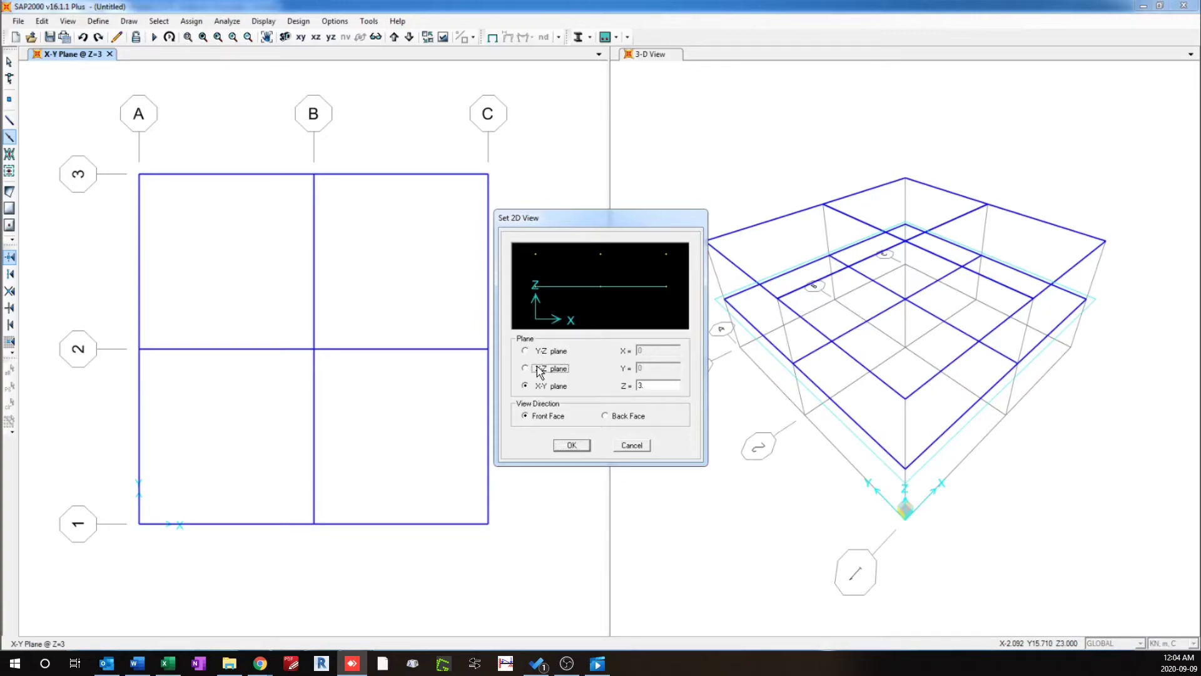
pyautogui.click(572, 445)
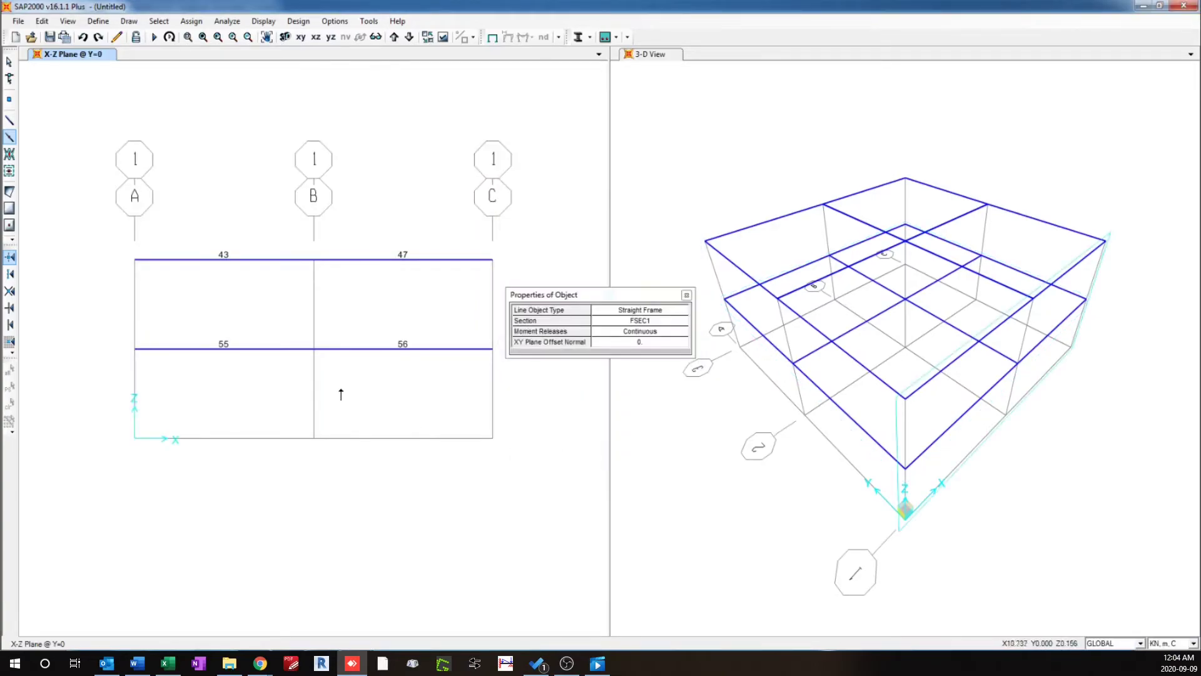
pyautogui.moveTo(116, 235)
pyautogui.mouseDown()
pyautogui.moveTo(467, 477)
pyautogui.moveTo(521, 486)
pyautogui.mouseUp()
# Show the X-Z elevation at Y=6 and draw frames across the whole elevation.
pyautogui.click(68, 21)
pyautogui.click(91, 53)
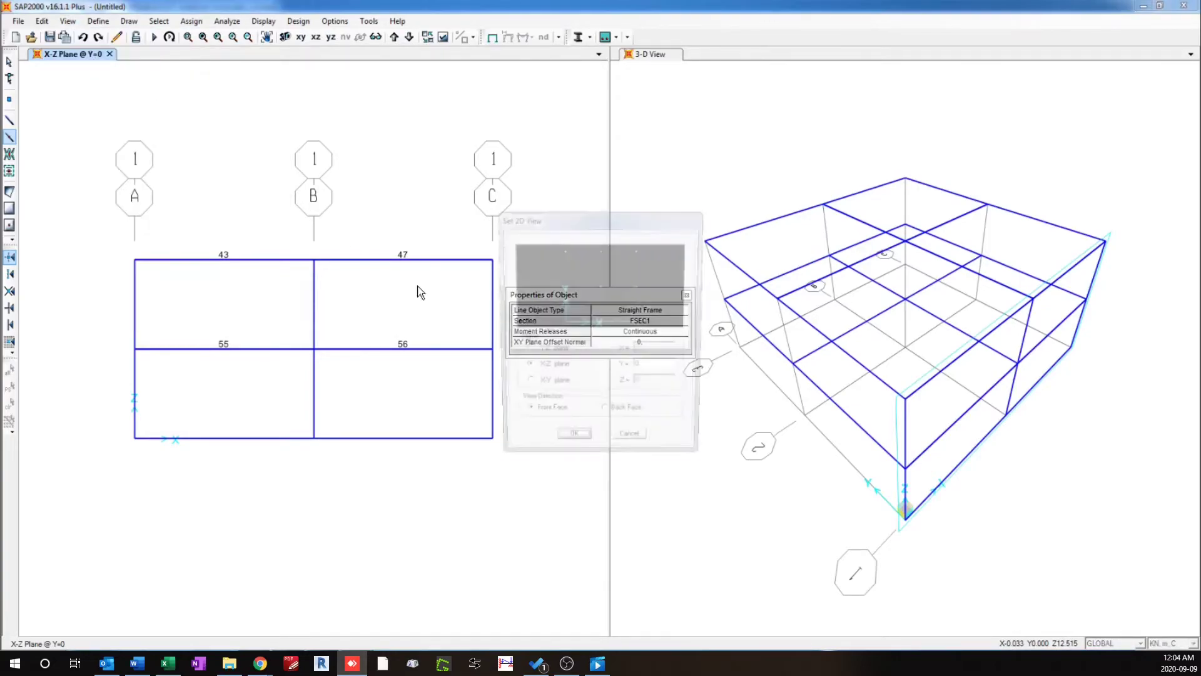
pyautogui.click(565, 287)
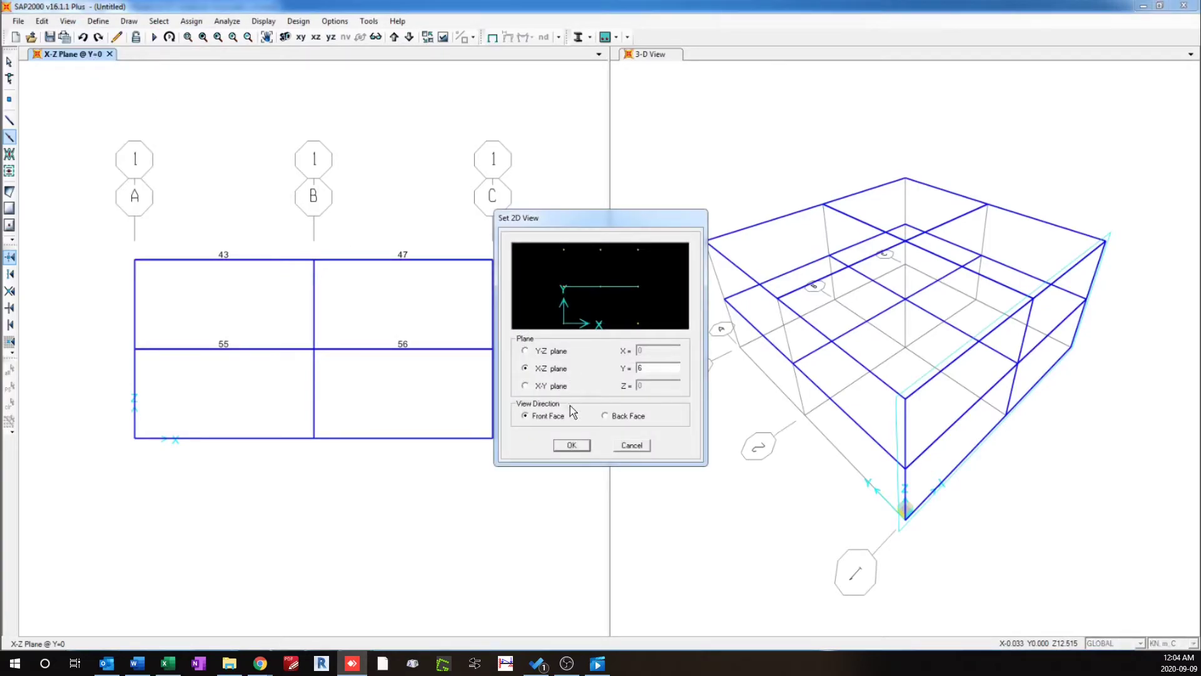
pyautogui.click(571, 445)
pyautogui.moveTo(101, 212); pyautogui.dragTo(554, 483)
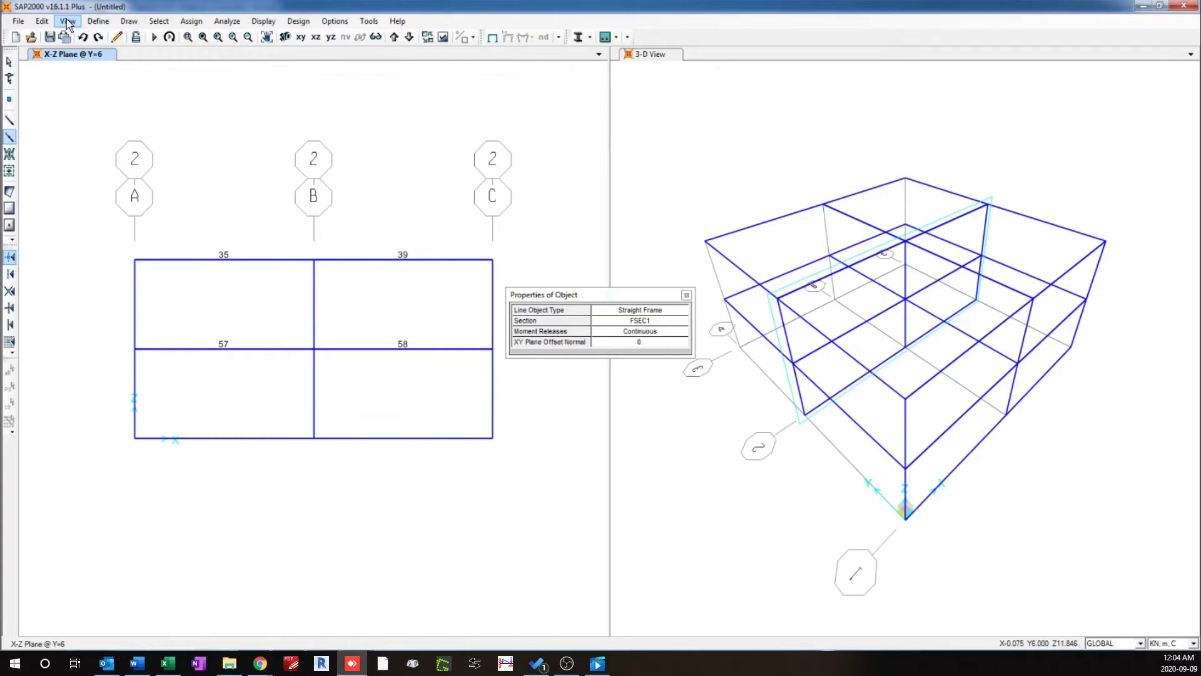
# Show the X-Z elevation at Y=12 and draw frames across the whole elevation.
pyautogui.click(67, 21)
pyautogui.click(88, 52)
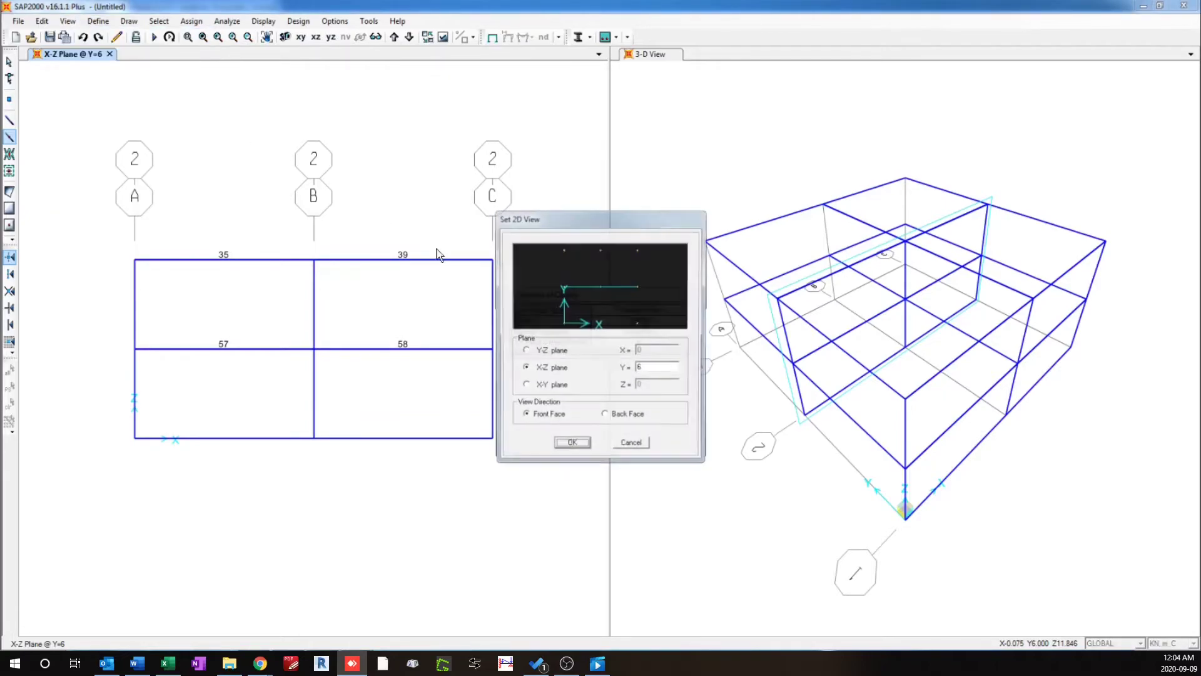
pyautogui.click(562, 249)
pyautogui.click(571, 445)
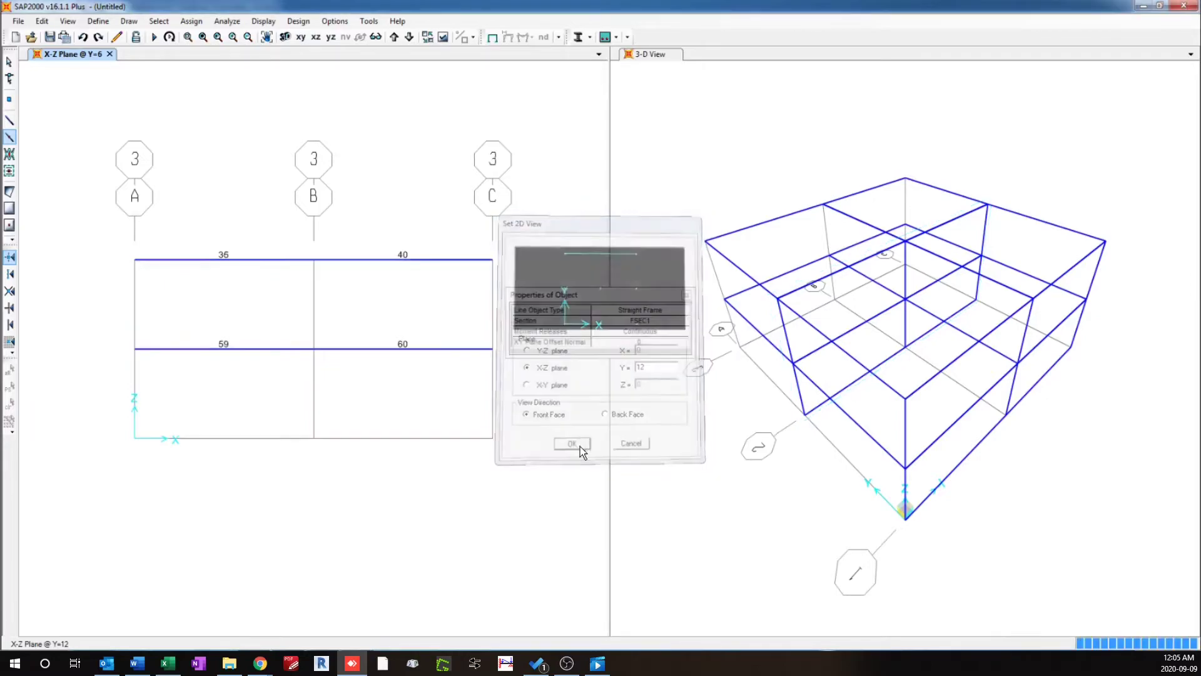
pyautogui.moveTo(90, 217); pyautogui.dragTo(551, 504)
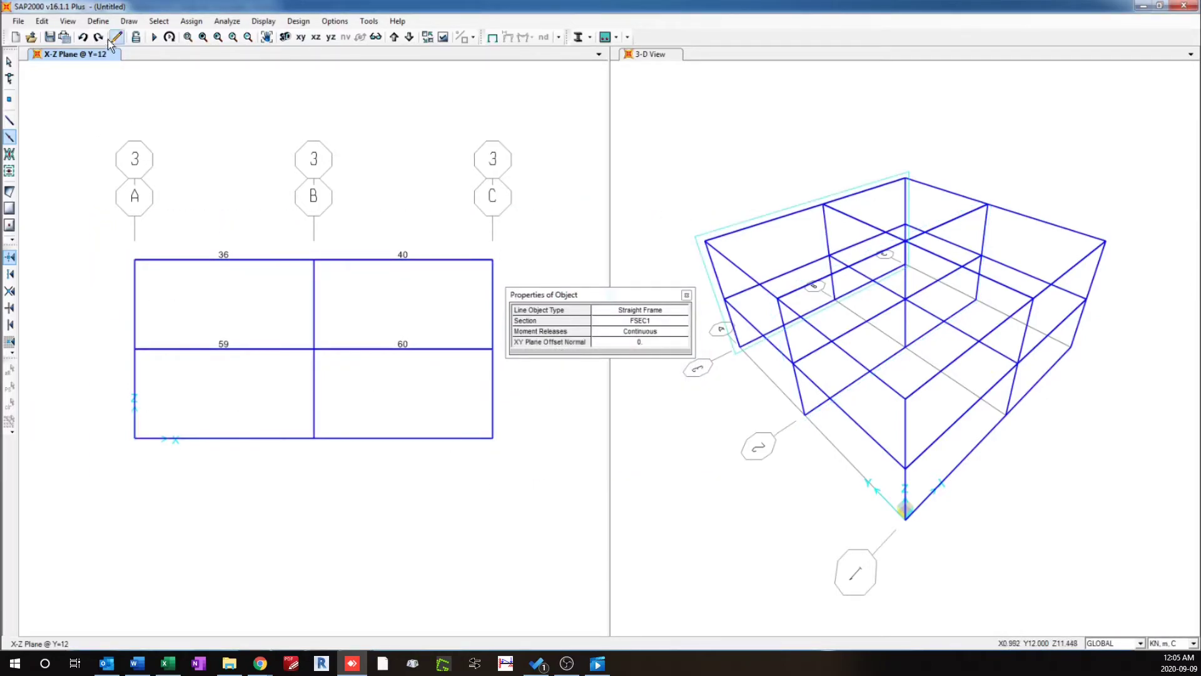
# Switch the 2D view back to the X-Y plan at Z=0.
pyautogui.click(68, 21)
pyautogui.click(88, 50)
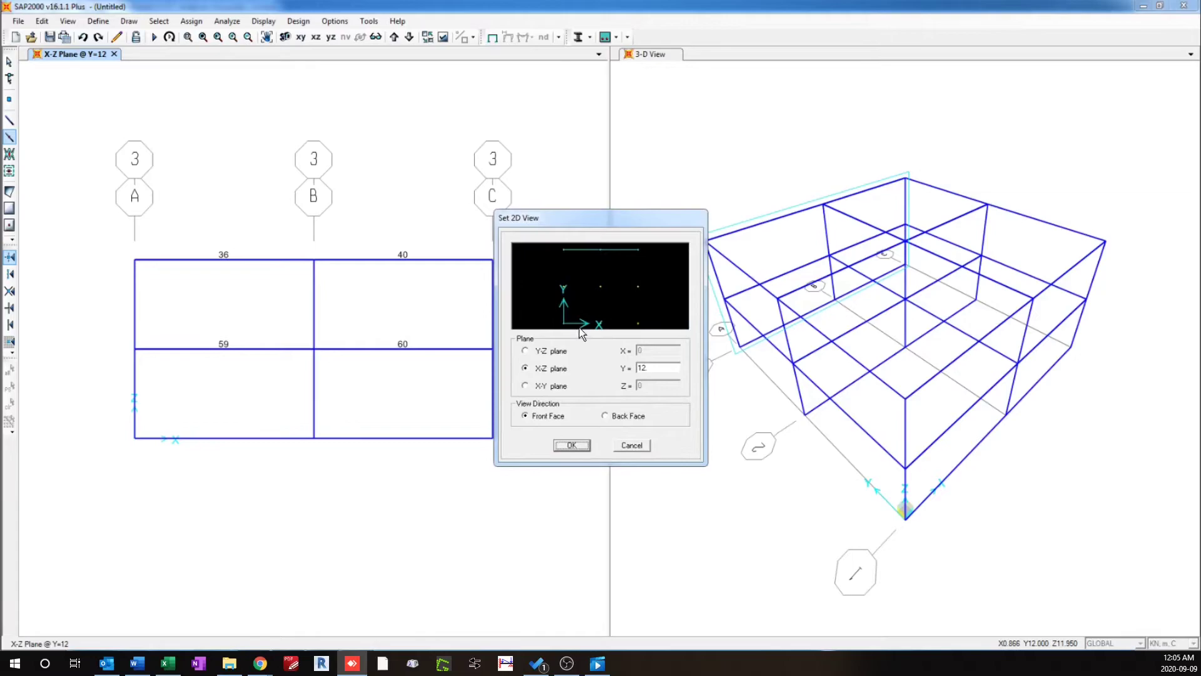
pyautogui.click(552, 387)
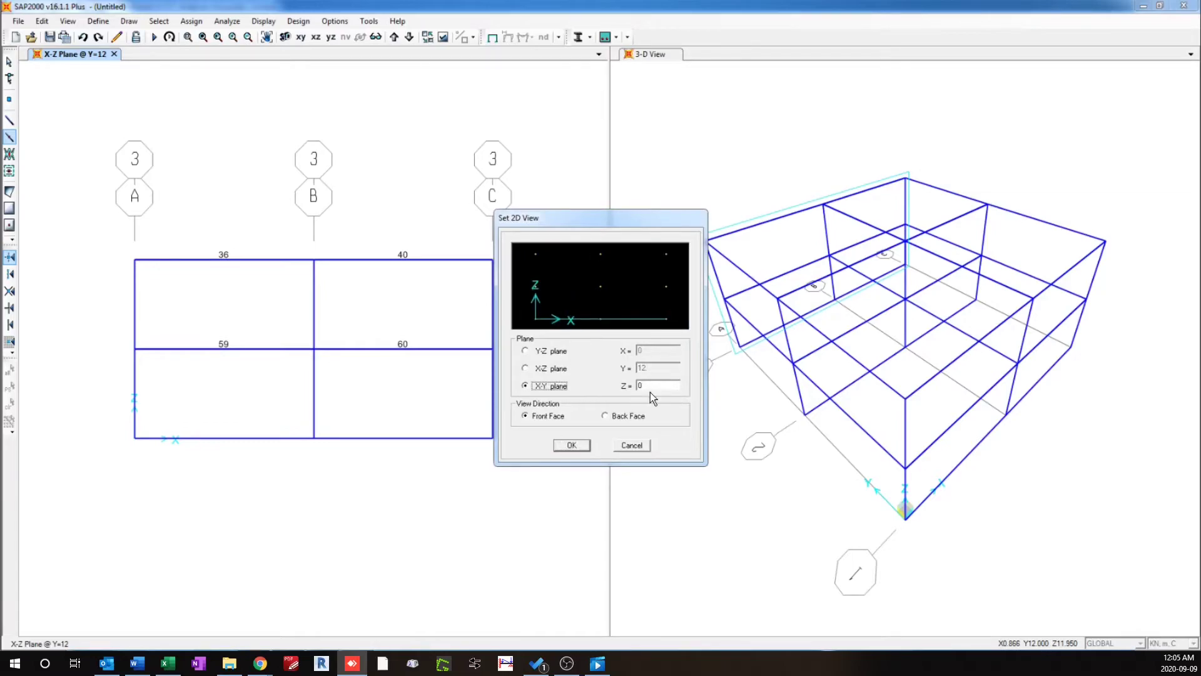
pyautogui.click(571, 445)
# Window-select the whole Z=0 plan and delete its six base beams and points.
pyautogui.click(9, 62)
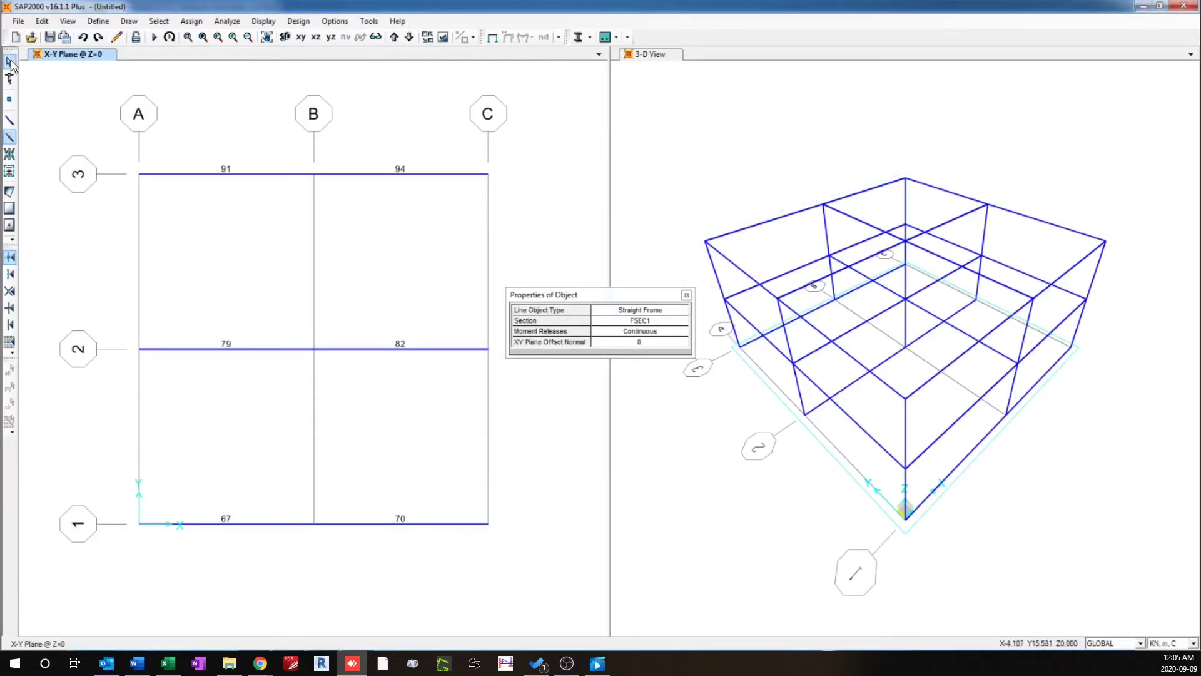
pyautogui.moveTo(134, 170); pyautogui.dragTo(534, 579)
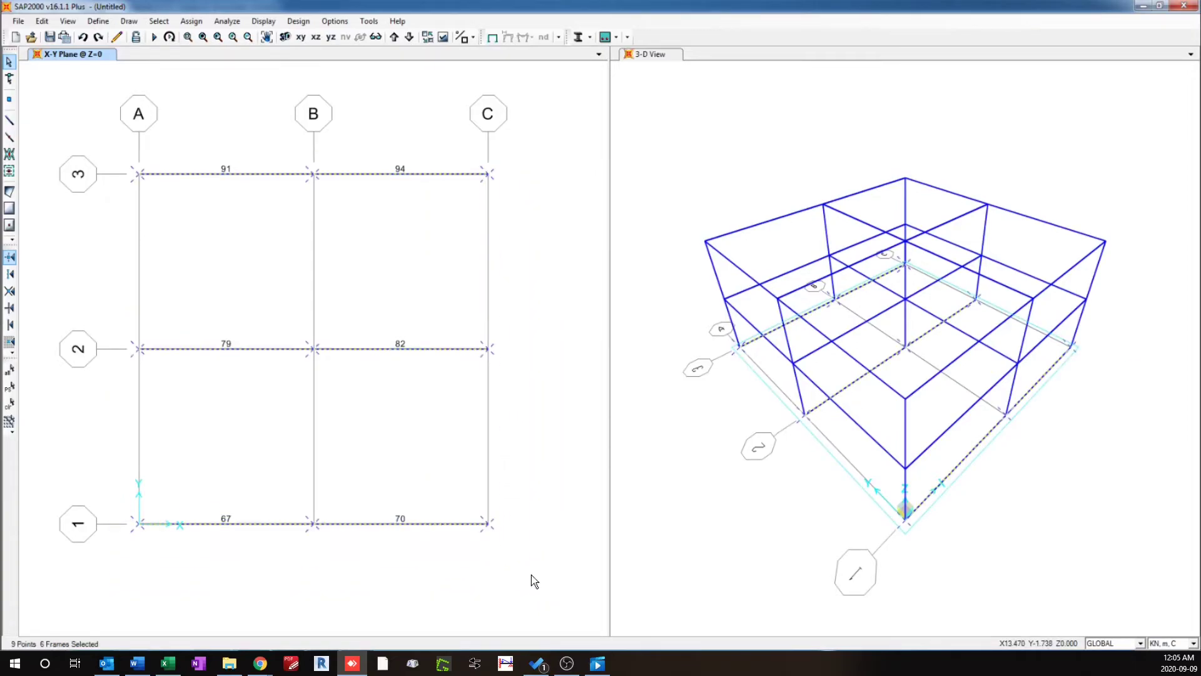
pyautogui.press('Delete')
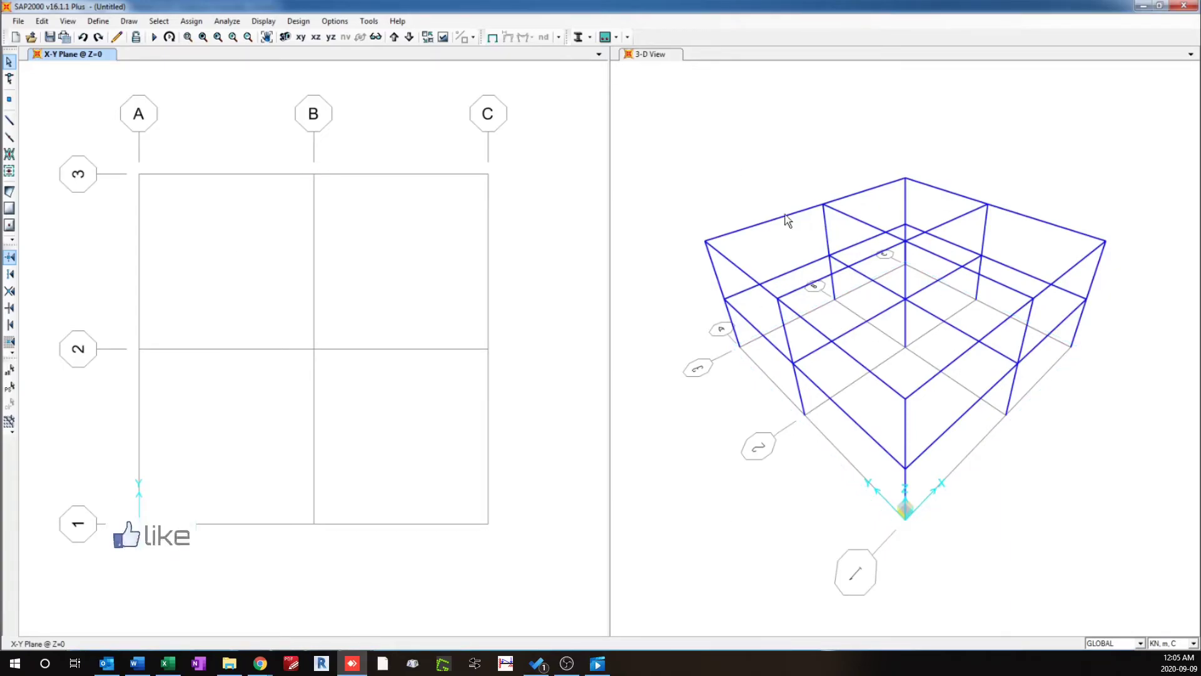
# Turn on Glue to Grid Lines for the GLOBAL grid system via Edit Grid Data.
pyautogui.rightClick(358, 227)
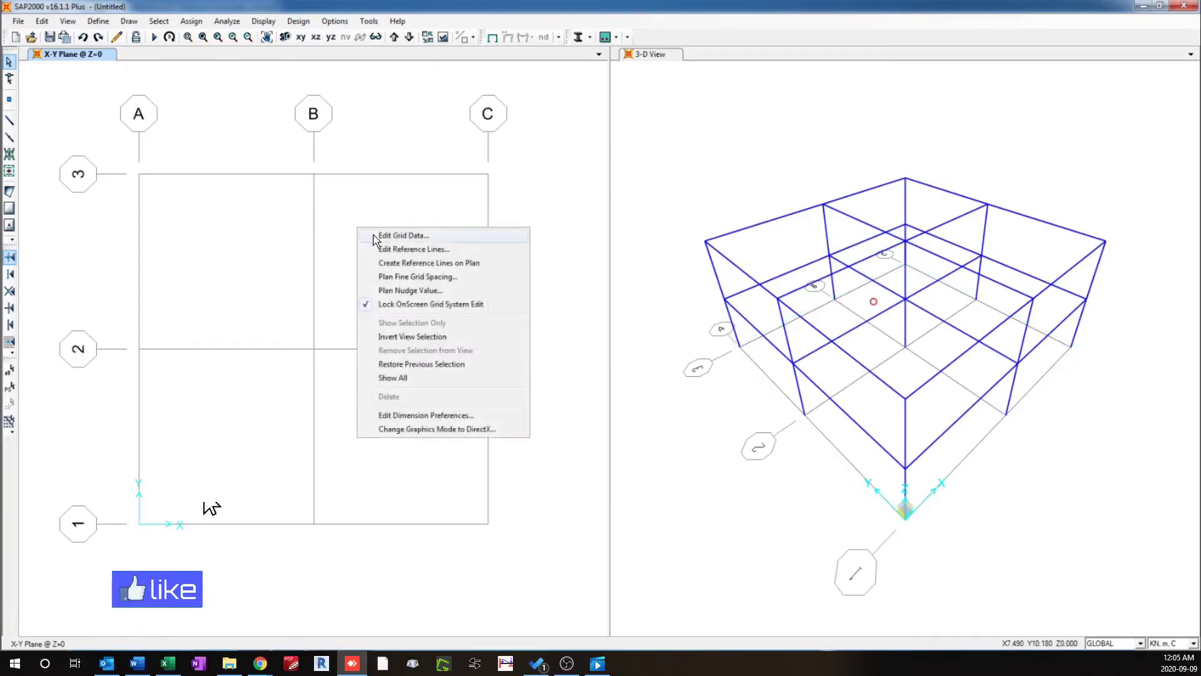
pyautogui.click(394, 235)
pyautogui.click(645, 336)
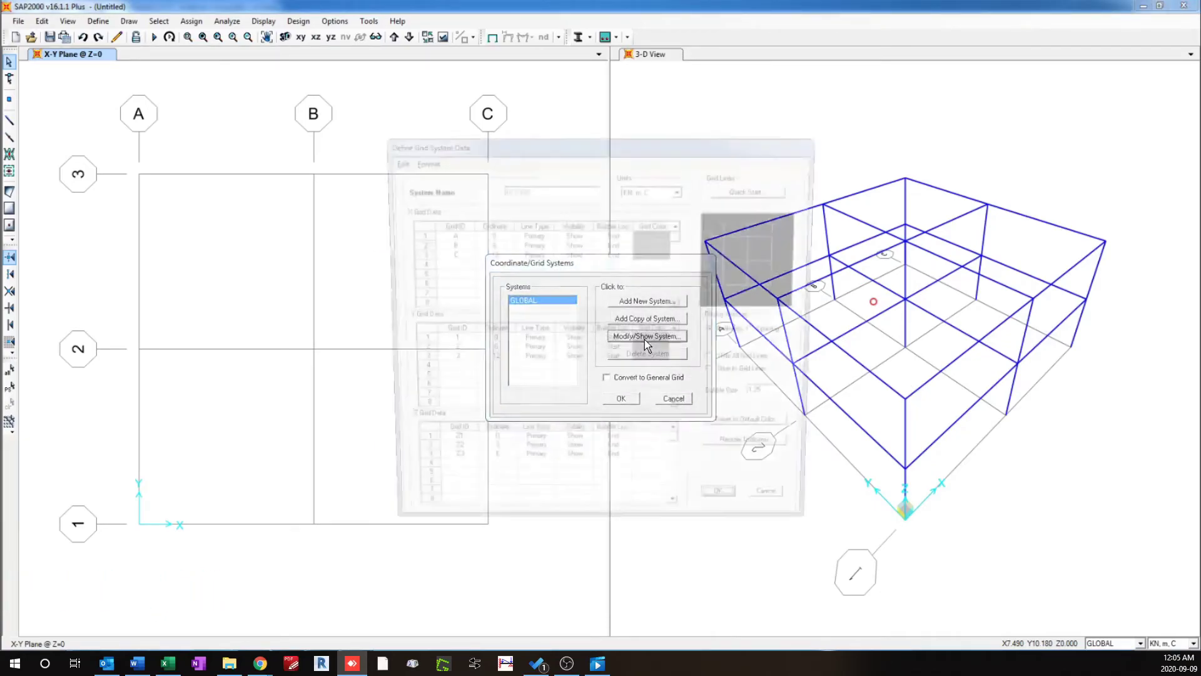
pyautogui.click(740, 378)
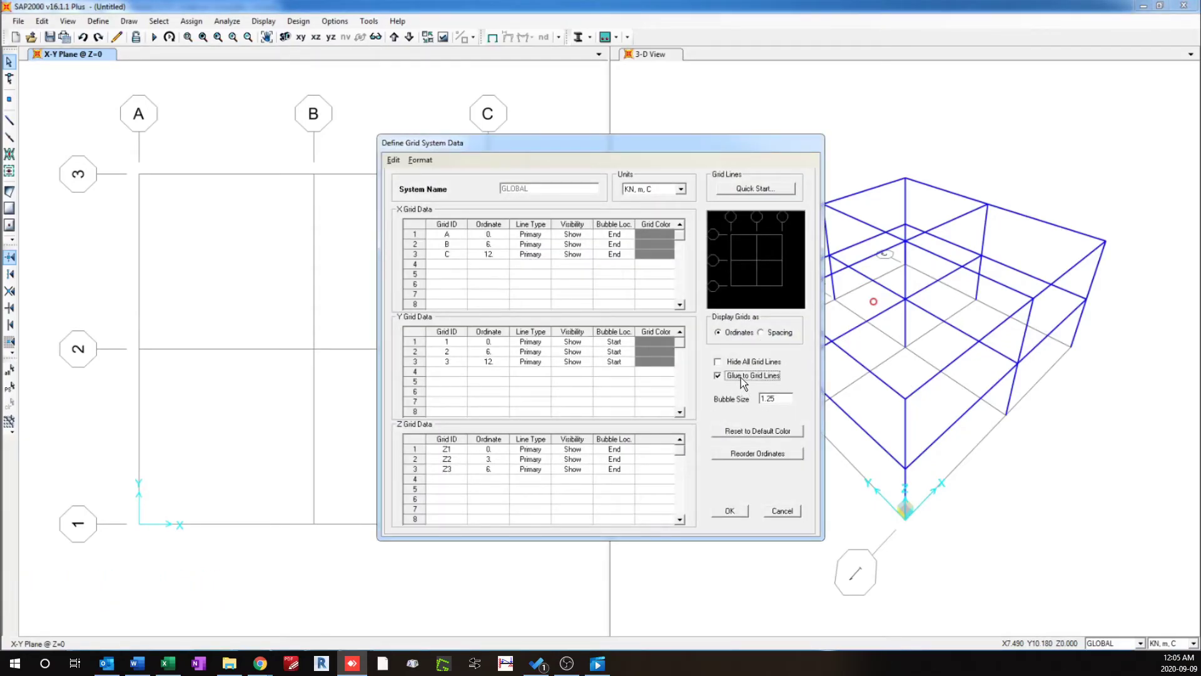
pyautogui.click(728, 510)
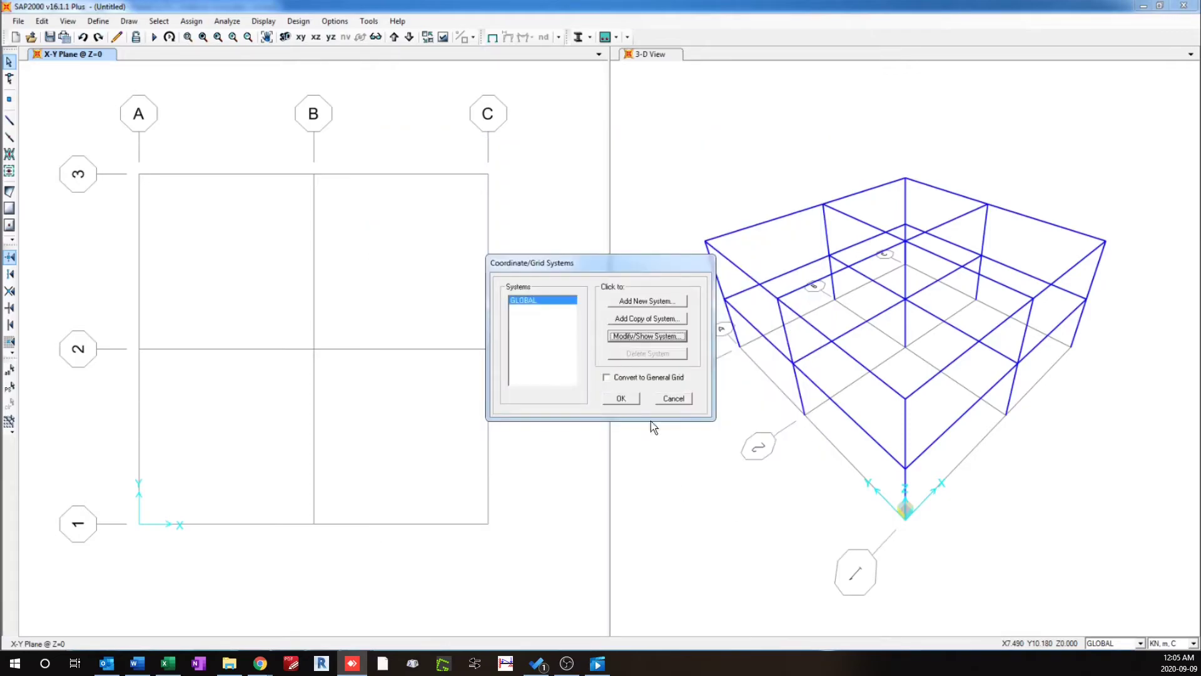
pyautogui.click(633, 398)
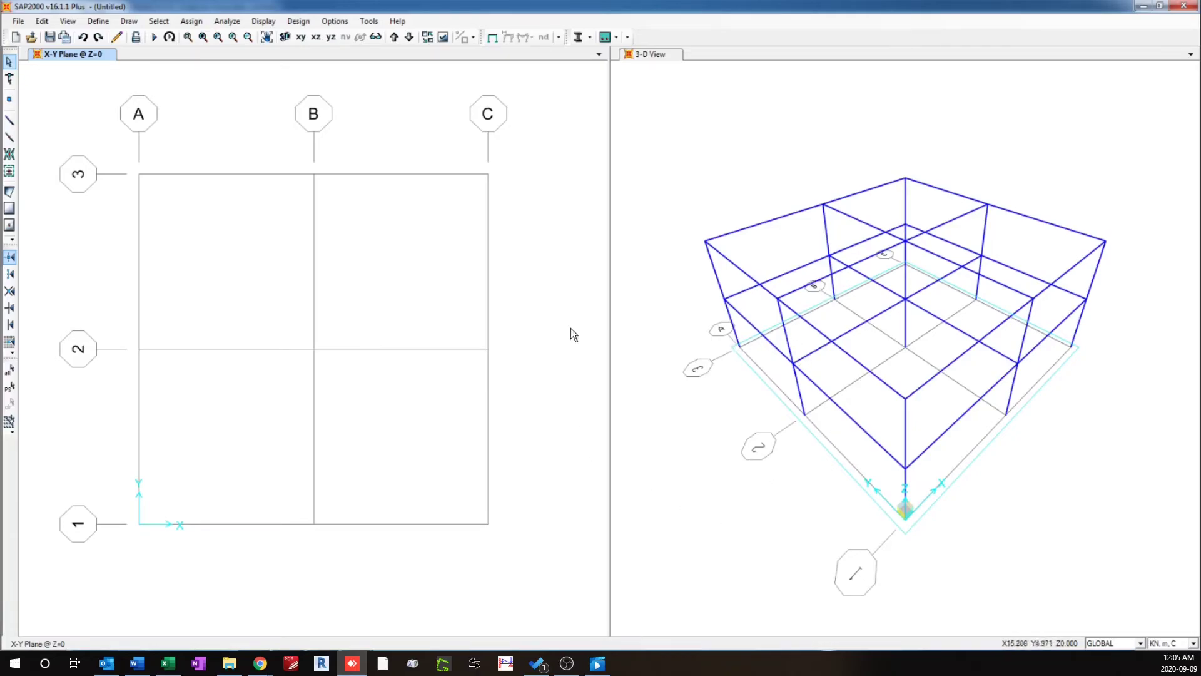
# Edit the GLOBAL grid system so line B's X ordinate is 3 instead of 6, and apply.
pyautogui.rightClick(348, 237)
pyautogui.click(392, 245)
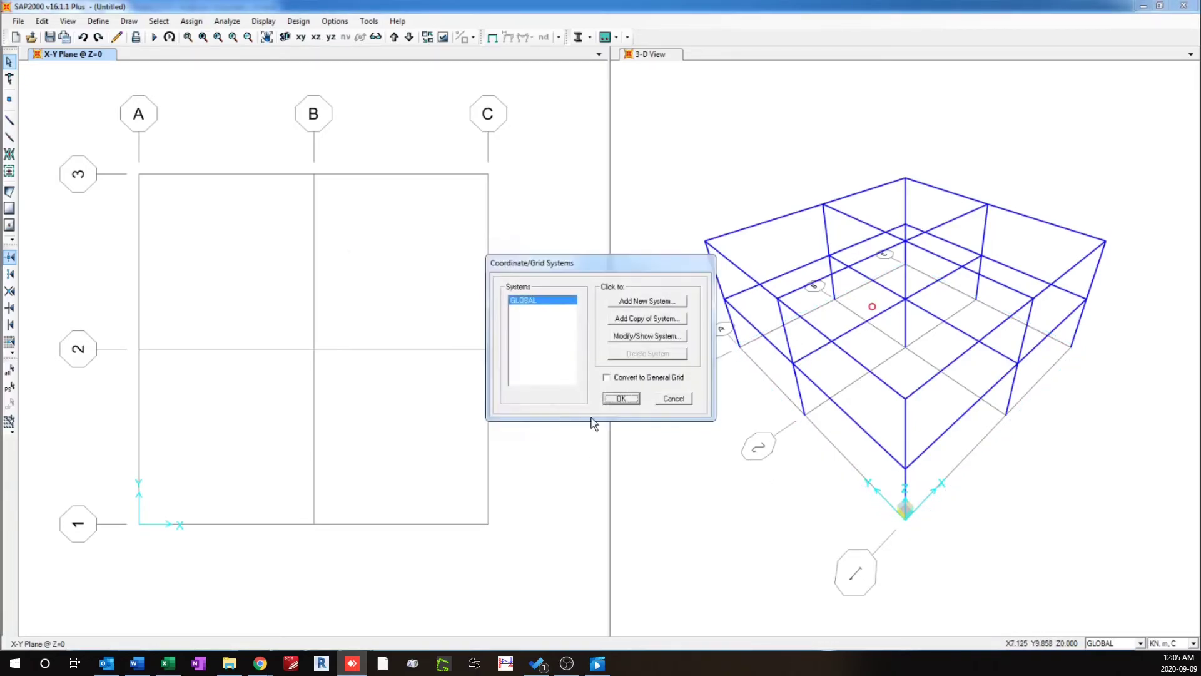
pyautogui.click(637, 336)
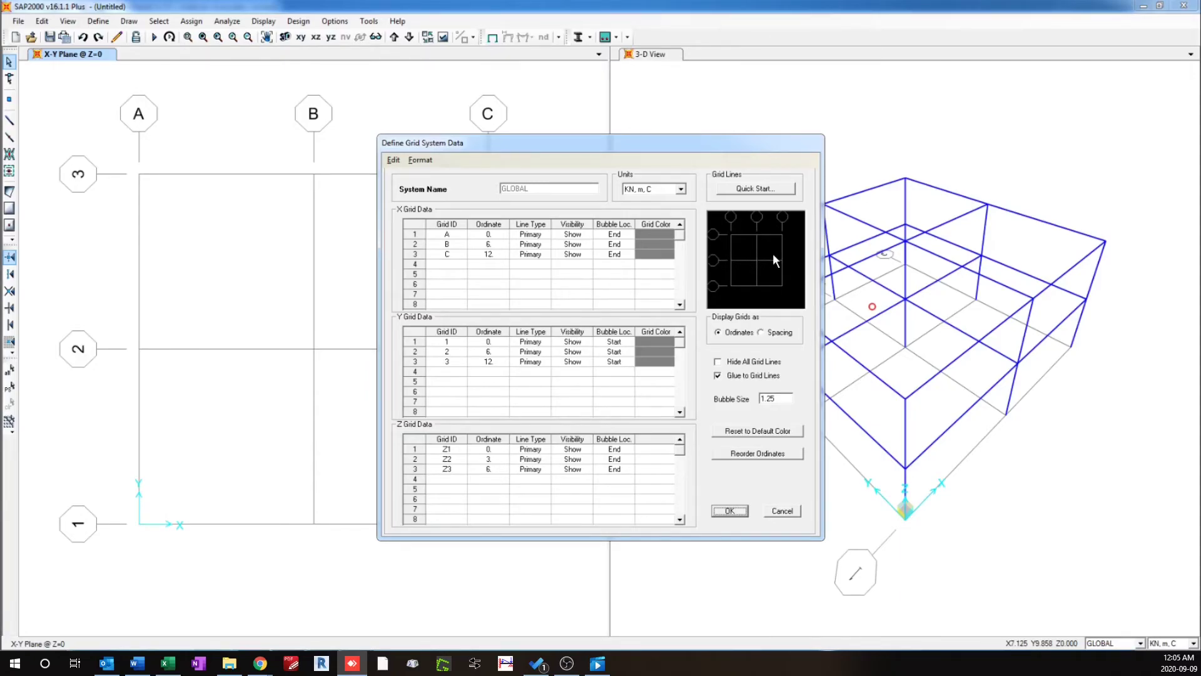
pyautogui.moveTo(568, 148); pyautogui.dragTo(475, 144)
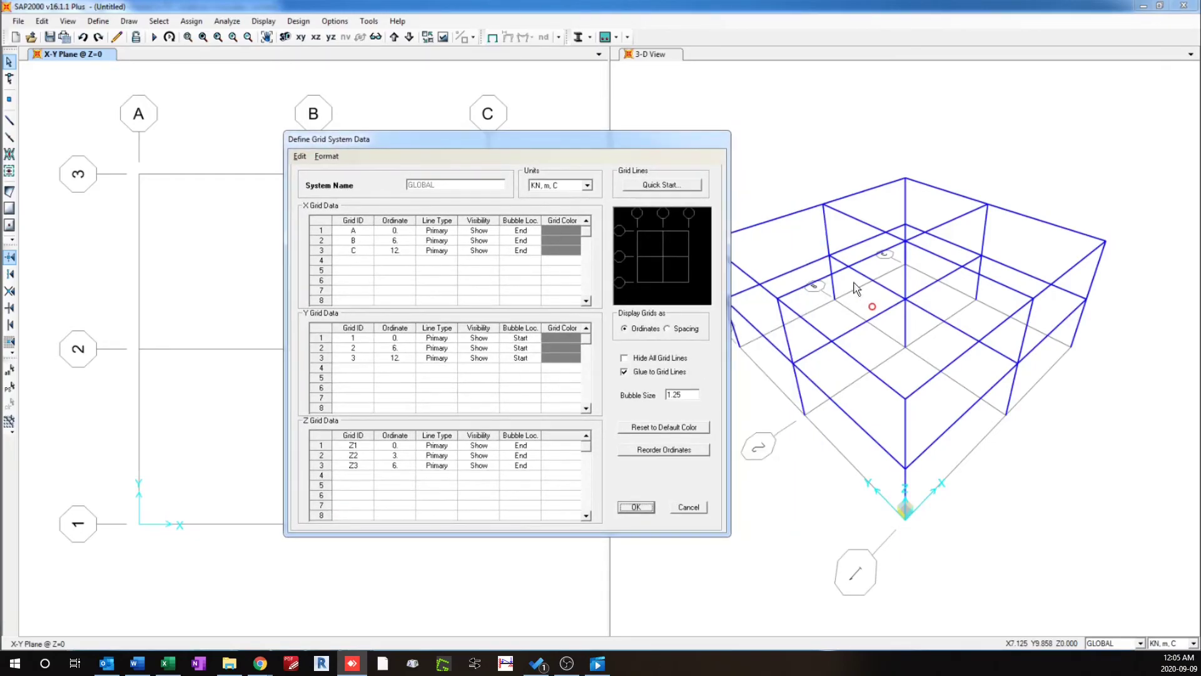
pyautogui.click(406, 240)
pyautogui.write('3')
pyautogui.click(384, 272)
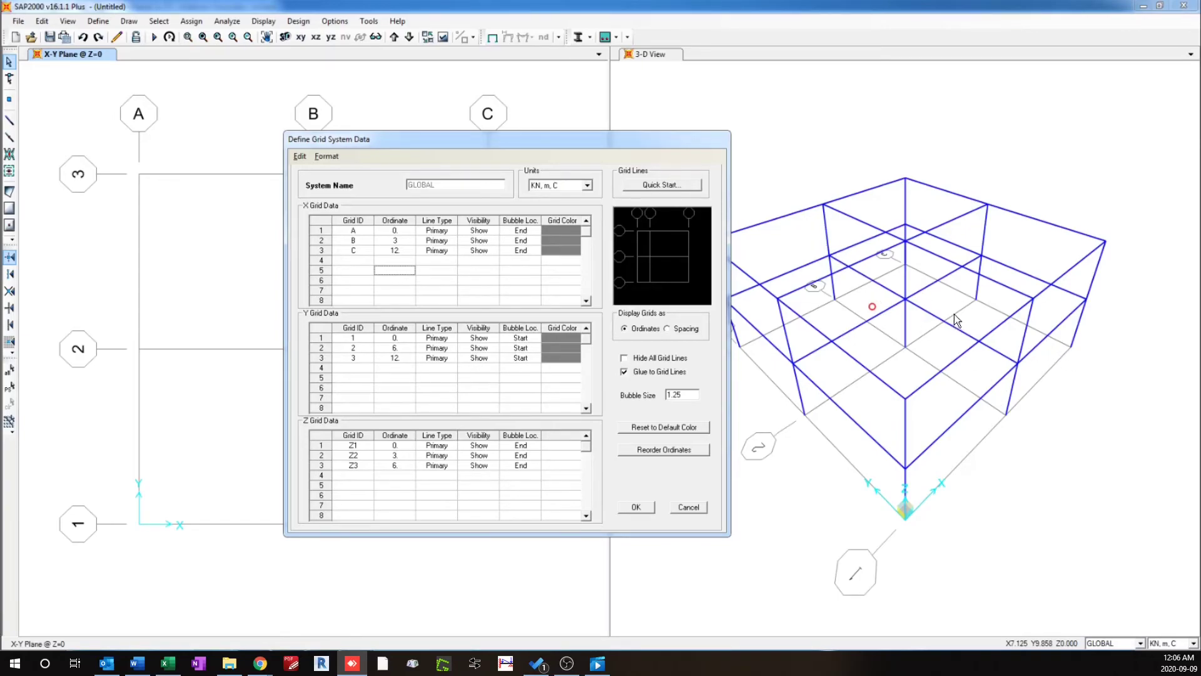
pyautogui.click(636, 507)
pyautogui.click(618, 403)
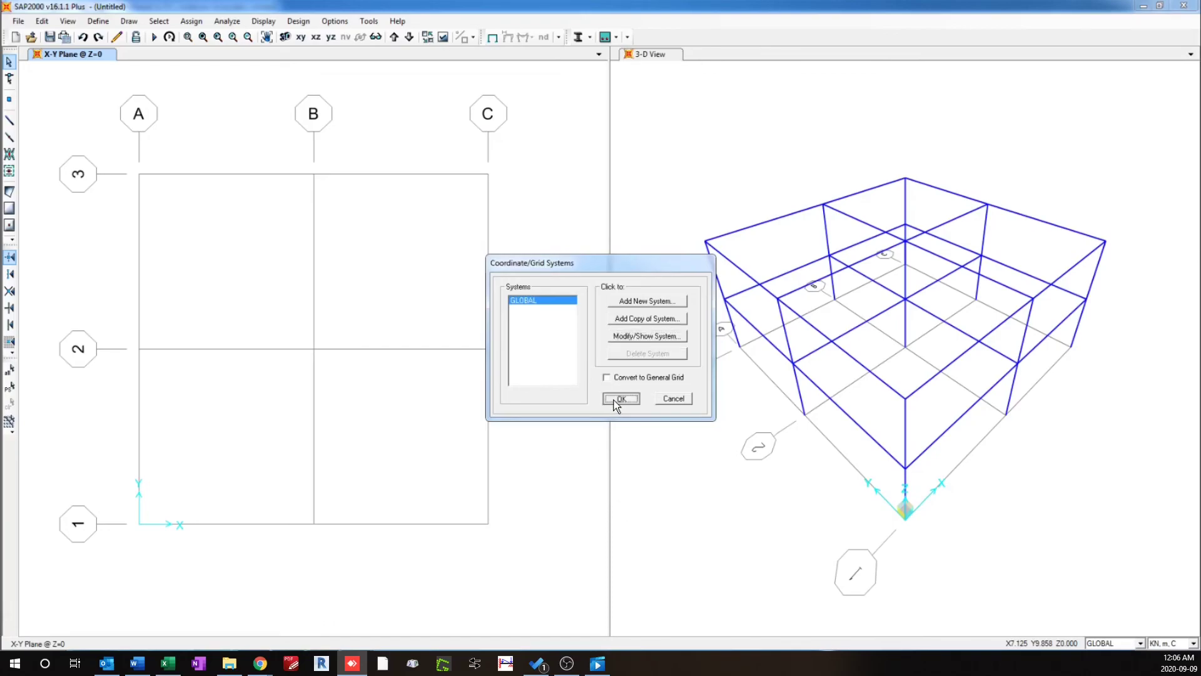